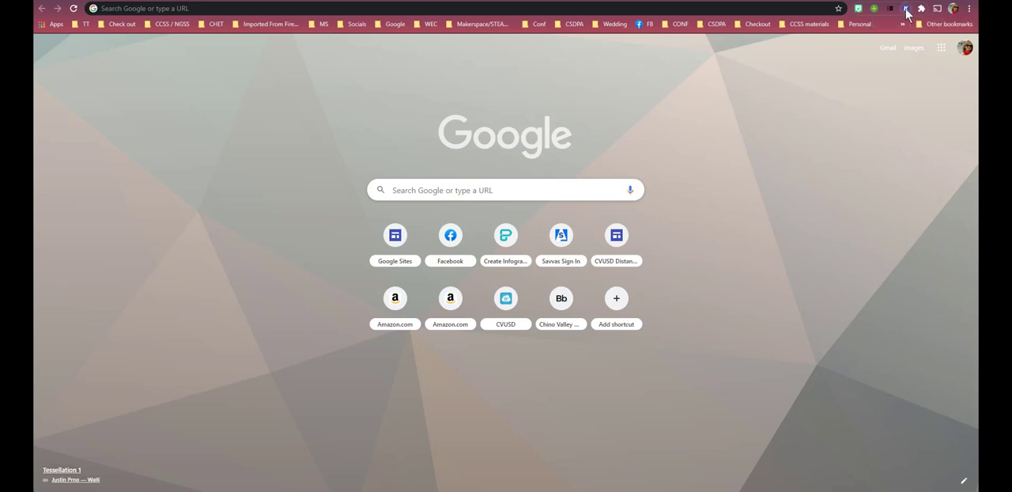
Launch Kami and open the PDF PrintGradebookProgressByStudent_20200909_170441_31027e8 from the computer's Downloads folder.
left_click(907, 9)
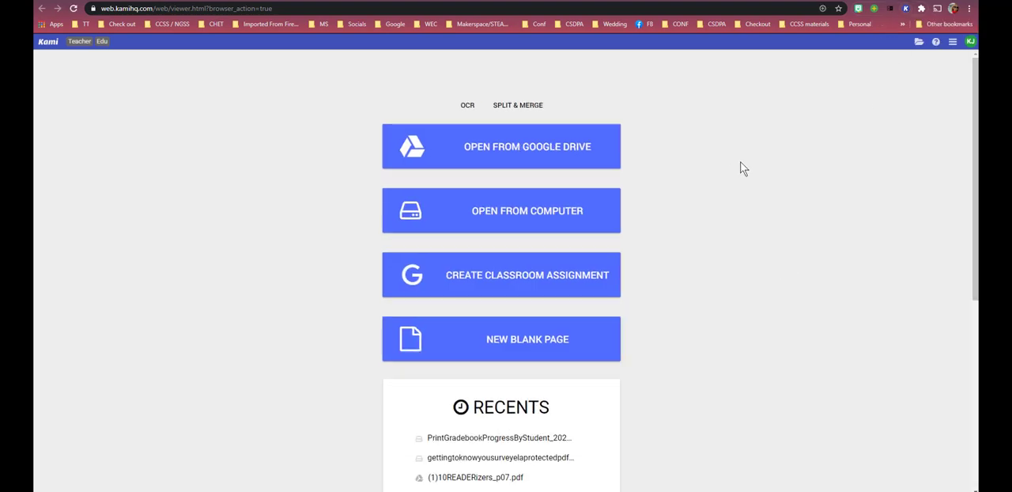
left_click(510, 212)
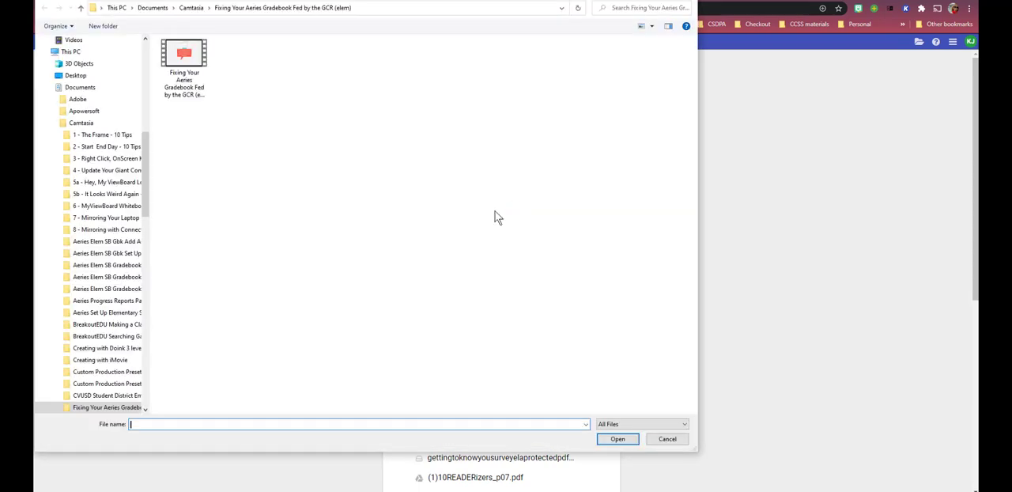
left_click_drag(147, 140, 144, 54)
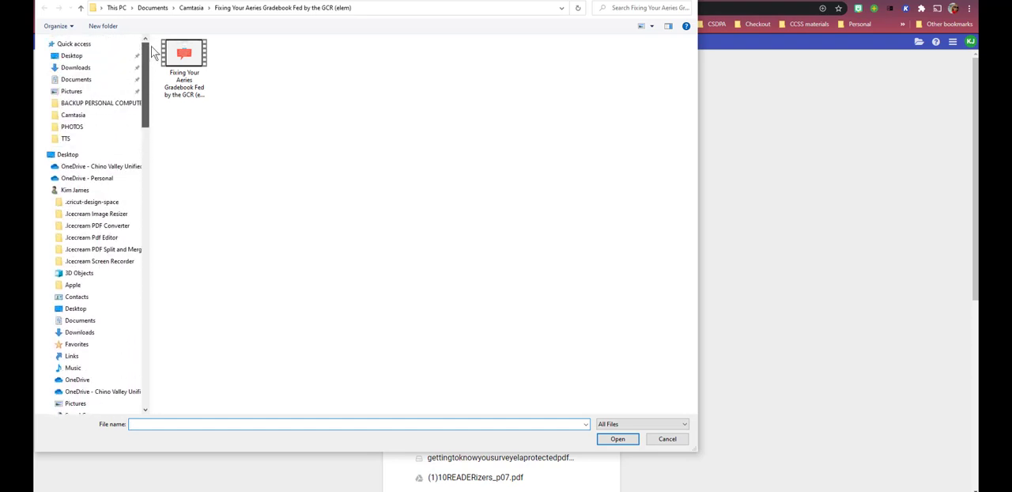
left_click(75, 68)
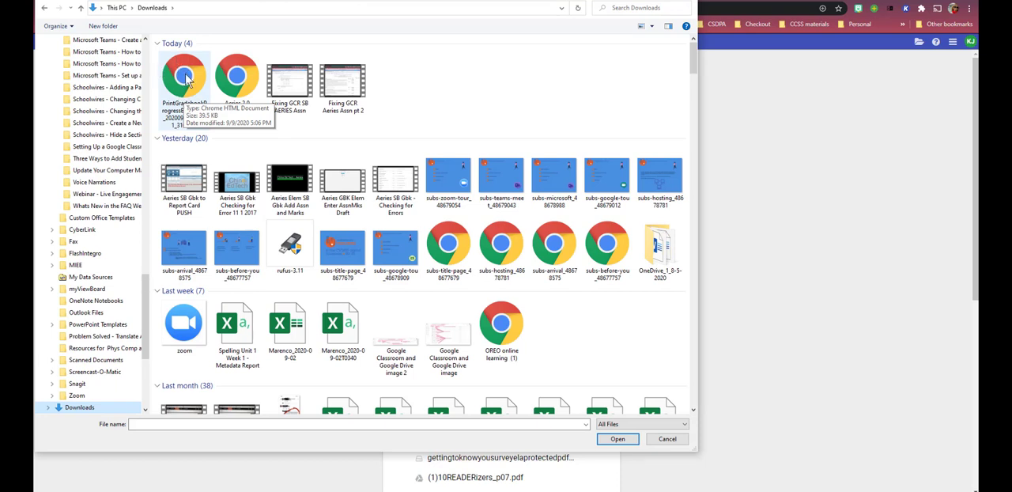
left_click(187, 79)
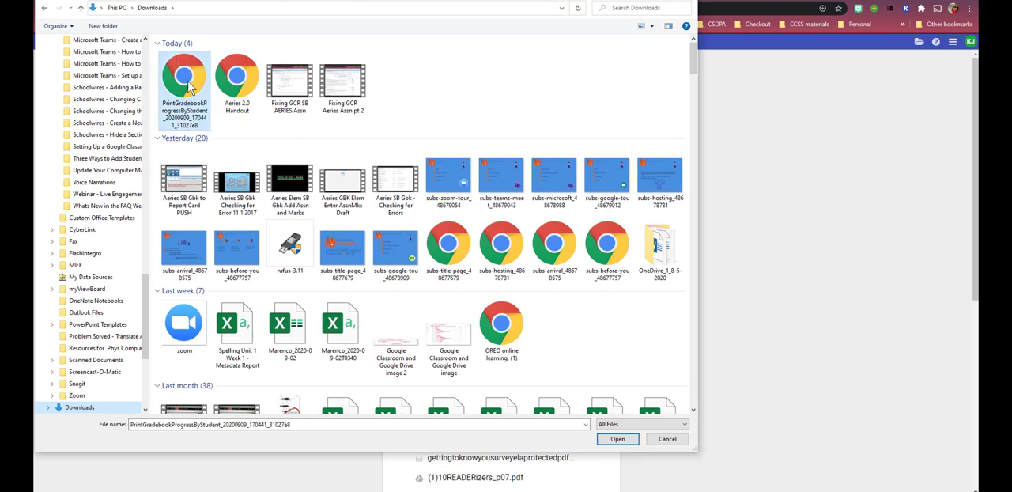
left_click(616, 439)
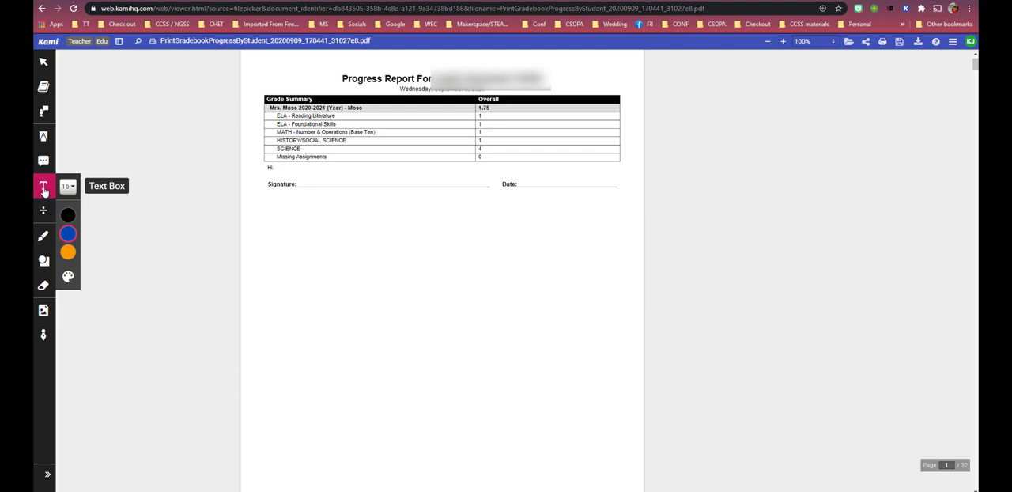
Place an 18 px blue text box just below the signature line on page 1.
left_click(68, 186)
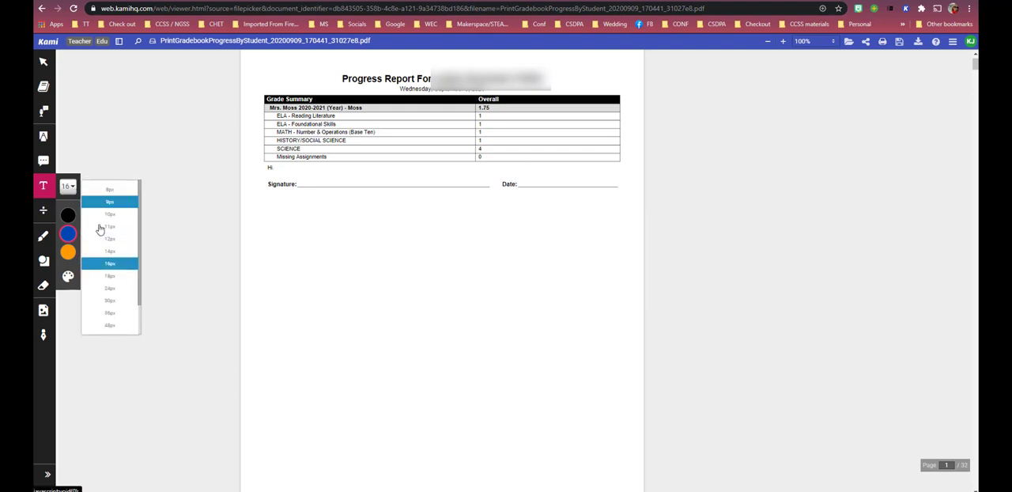
left_click(119, 276)
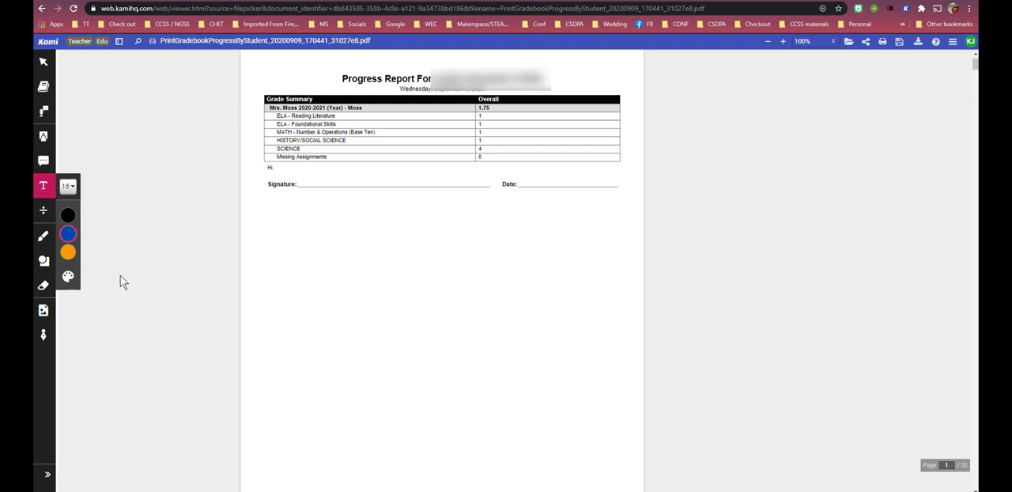
mouse_move(70, 252)
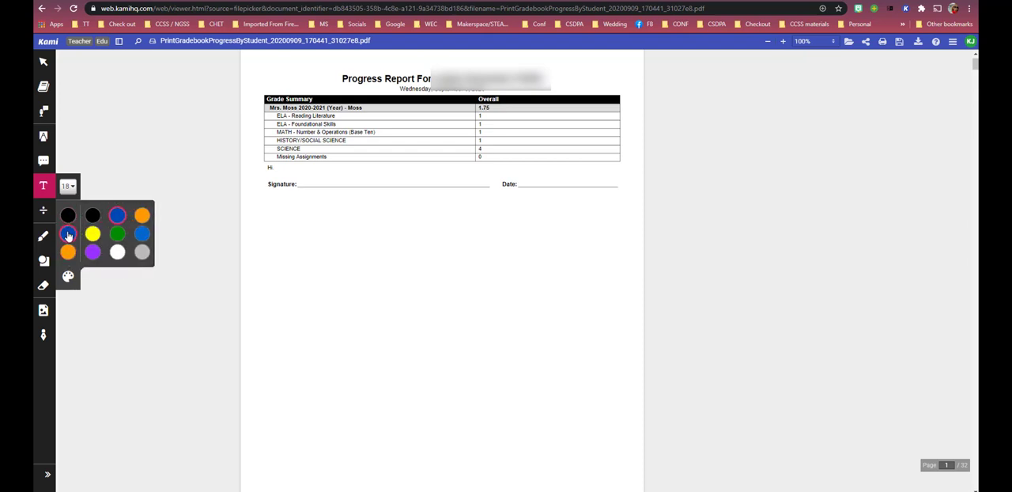
left_click(268, 213)
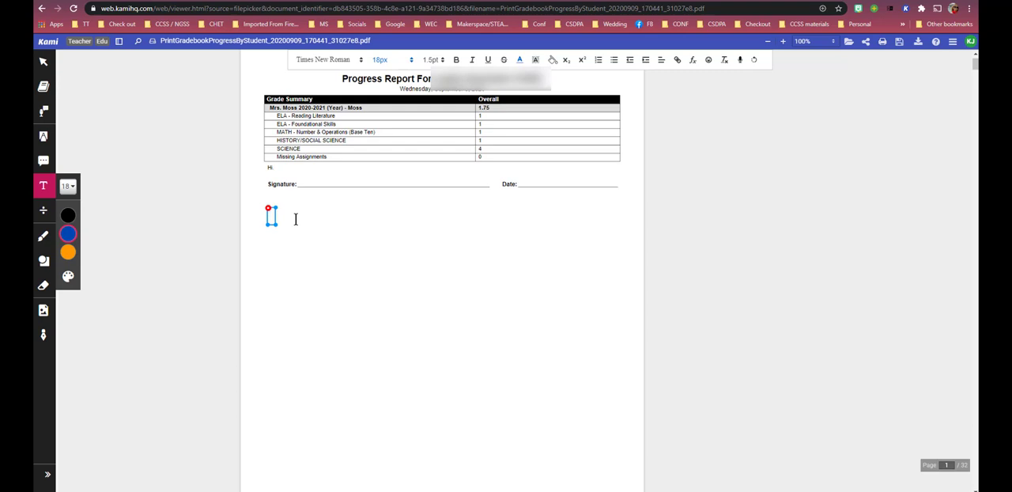
Write the comment "I am enjoying your daughters knowledge and support in technology." in the text box.
type("I am enjoy")
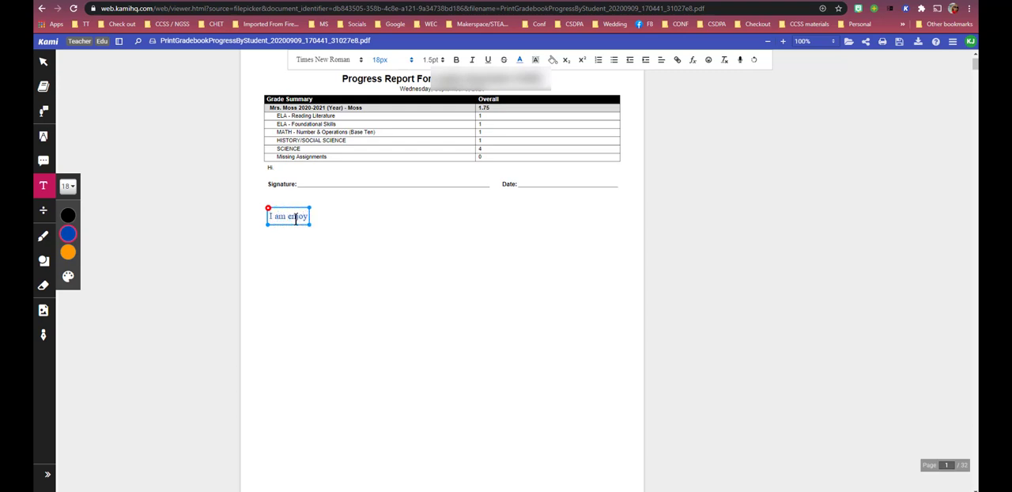
type("ing your d")
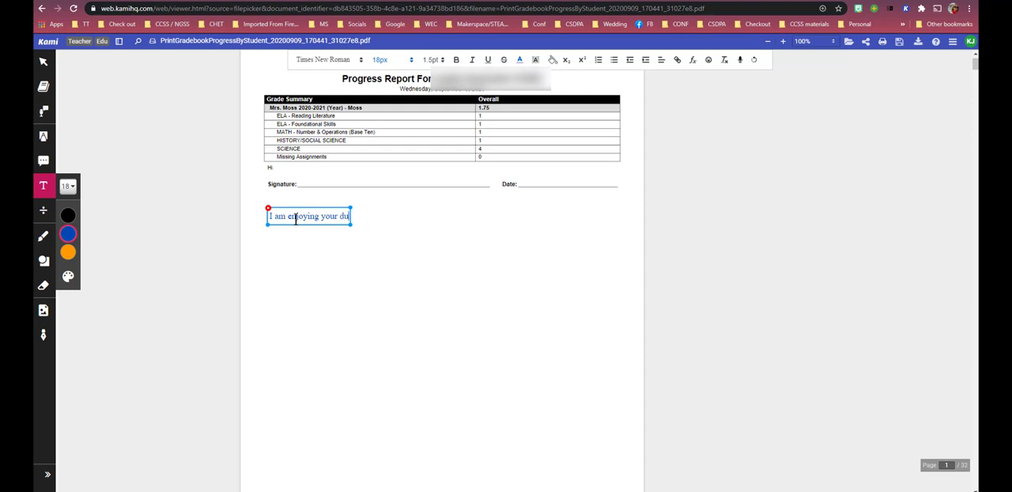
type("augher")
key("BackSpace")
key("BackSpace")
type("ters knowle")
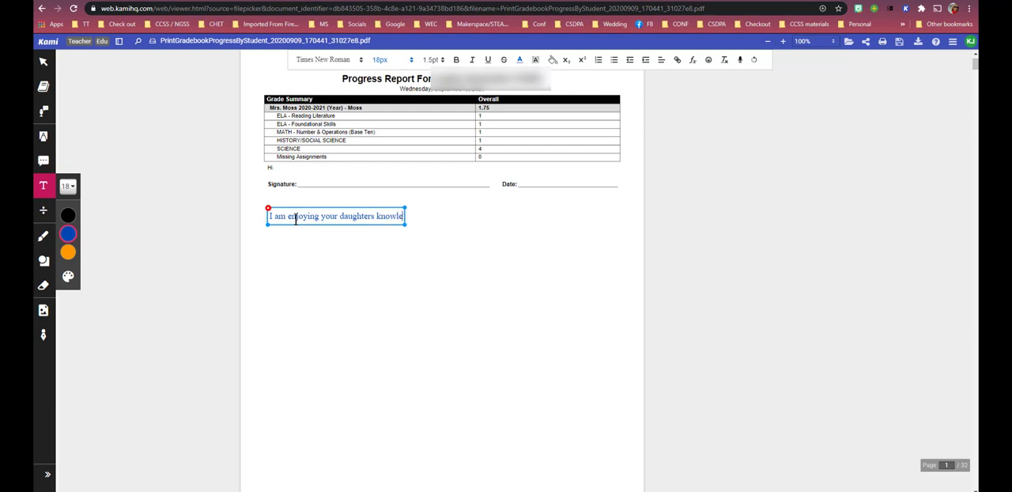
type("dge and supp")
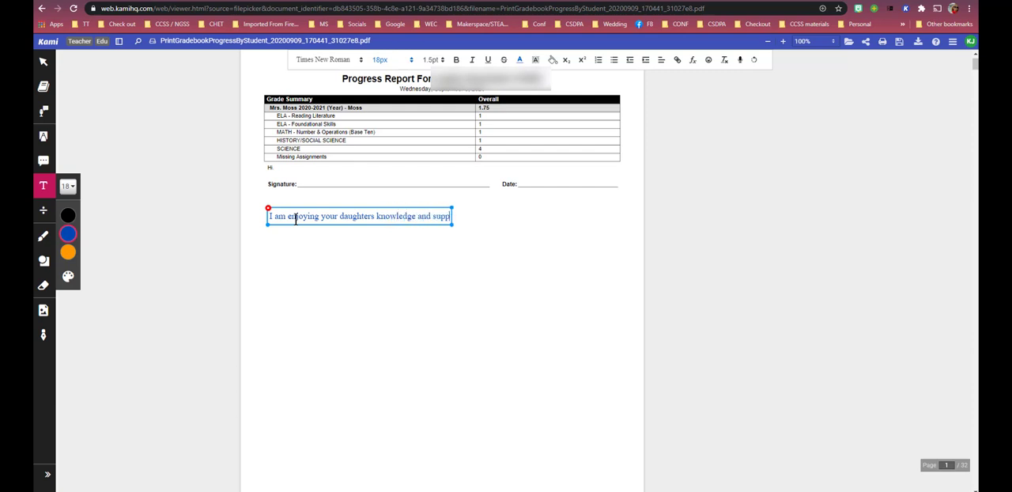
type("ort in technolgoy")
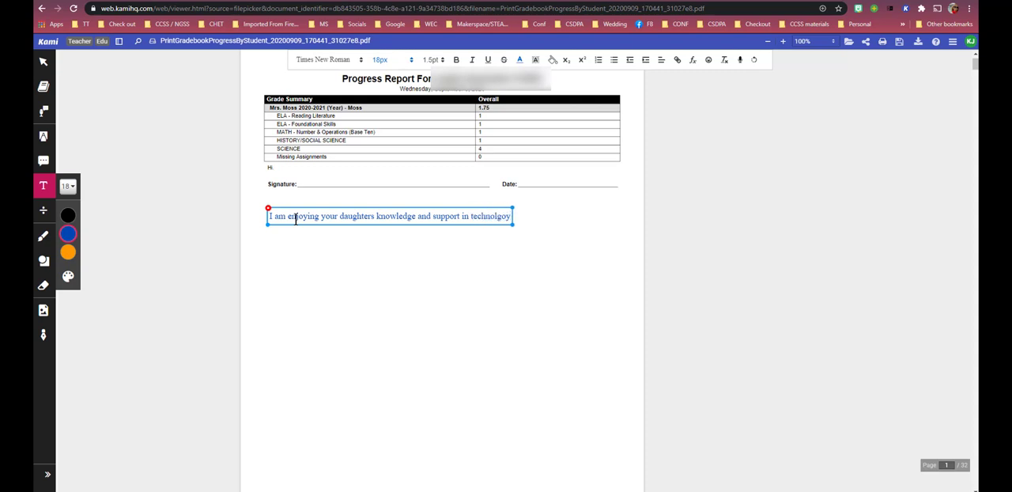
key("BackSpace")
key("BackSpace")
key("BackSpace")
type("ogy. jdlgjidfgjifghiot")
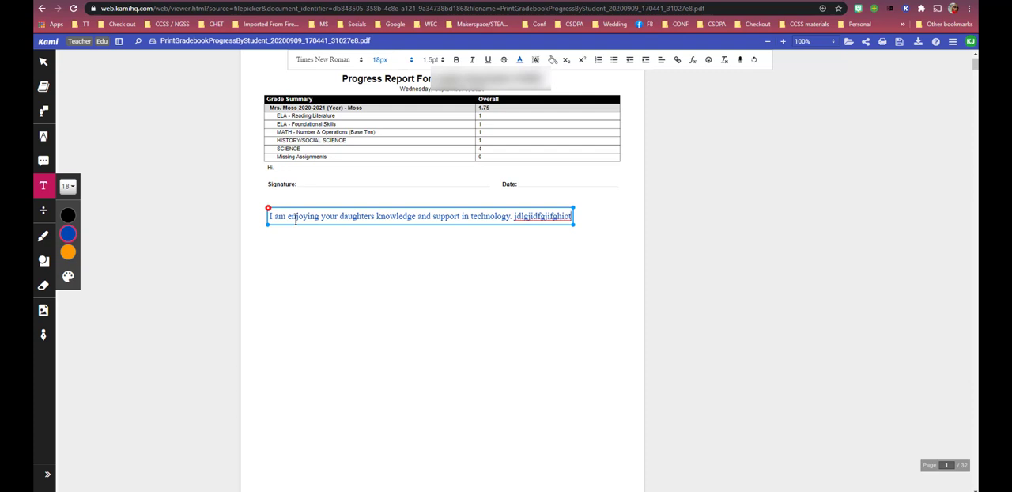
Append the filler text "jdlgjidfgjifghiot" and a second line "hflksdjflkjlgjdj" to the comment, and dismiss the Drive upload offer.
key("Return")
type("hf")
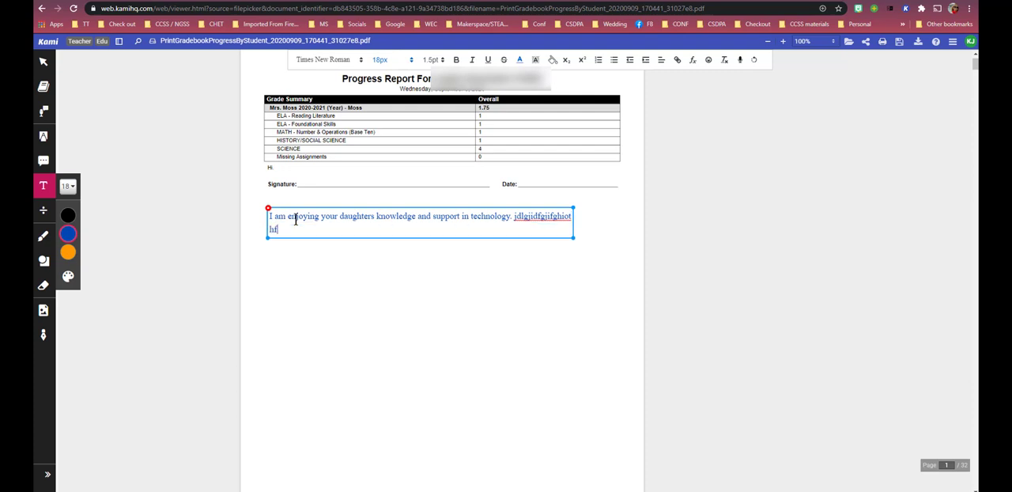
type("lksdjflkjlgjdj")
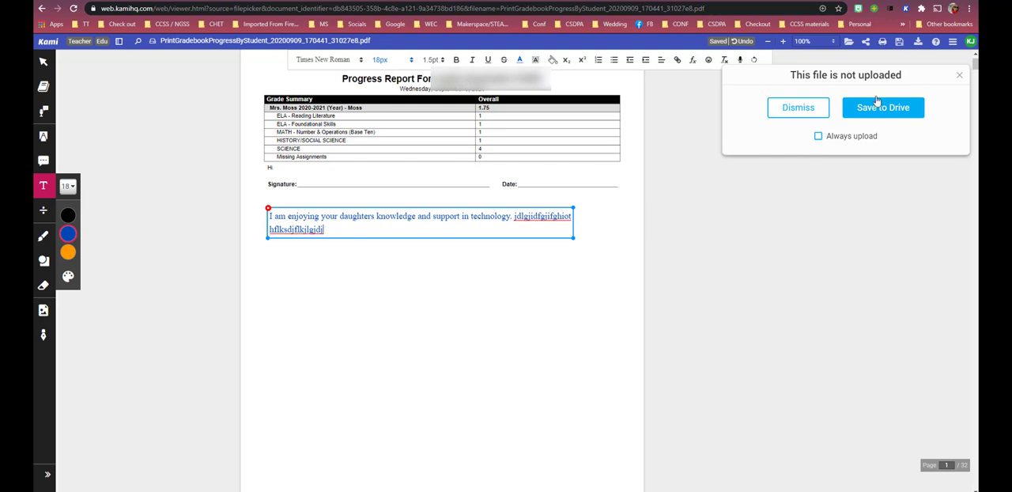
left_click(959, 75)
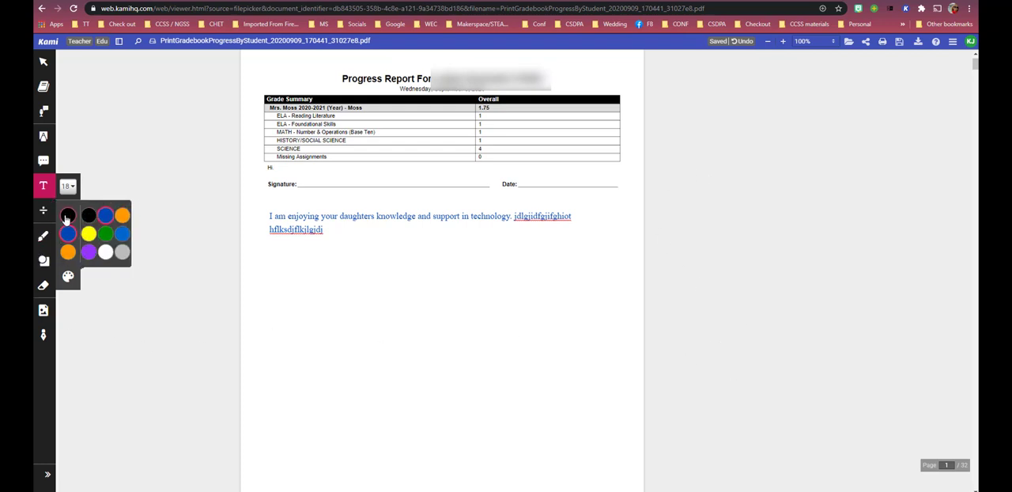
Send the annotated progress report to the Split and Merge tool and proceed to its page overview.
left_click(275, 316)
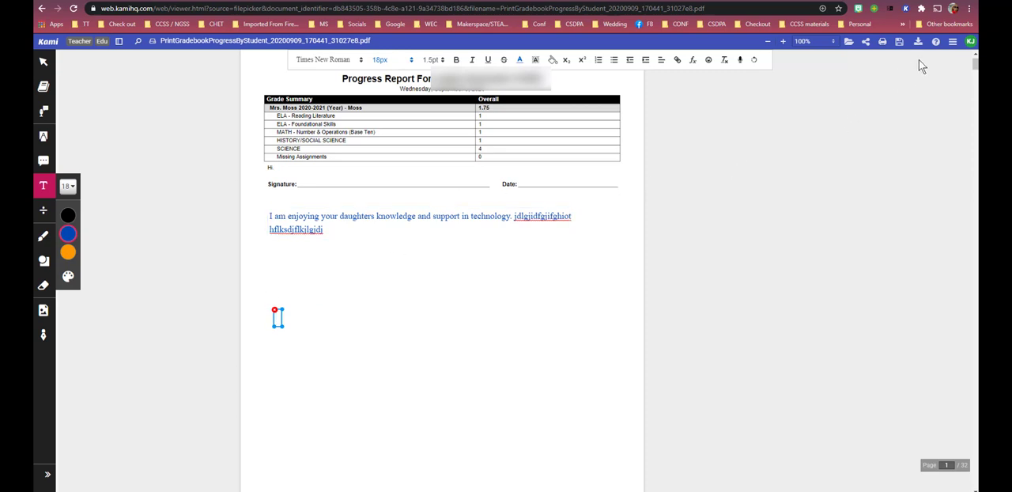
left_click(955, 44)
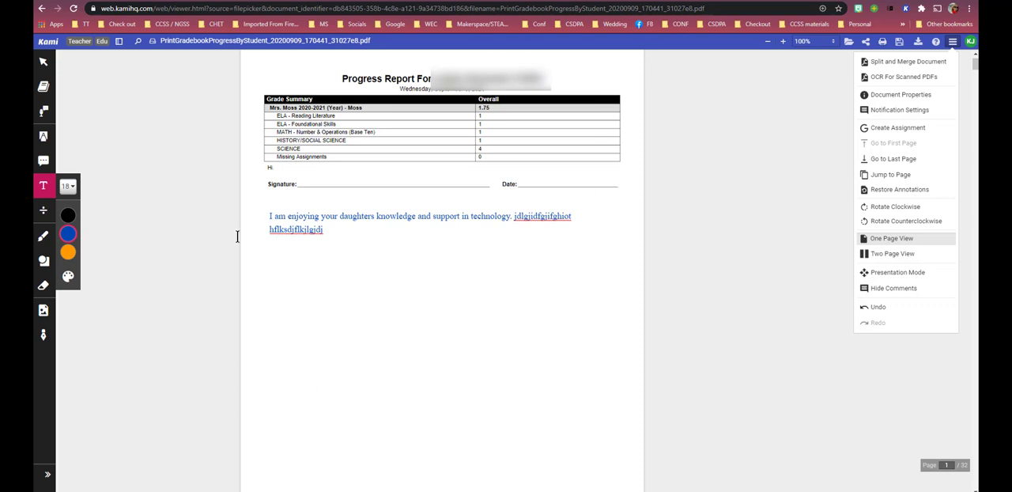
left_click(904, 62)
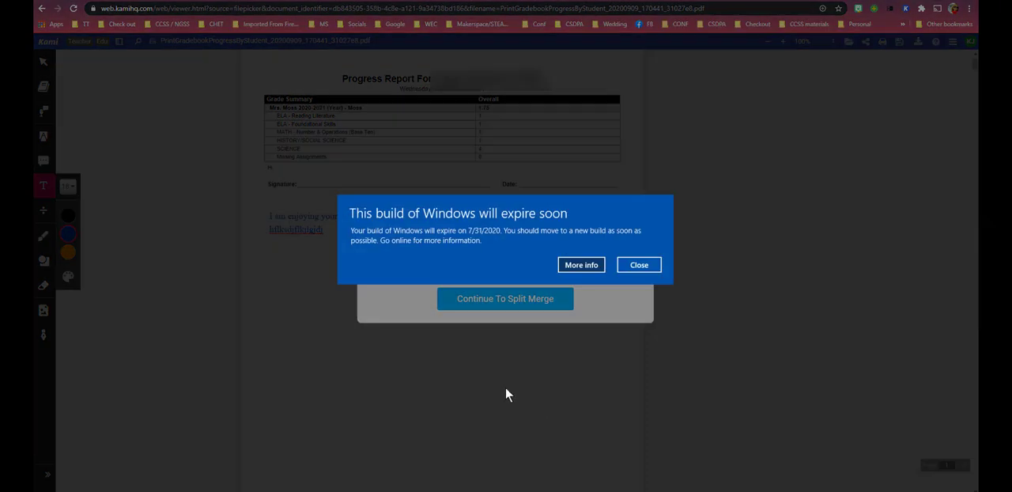
left_click(638, 265)
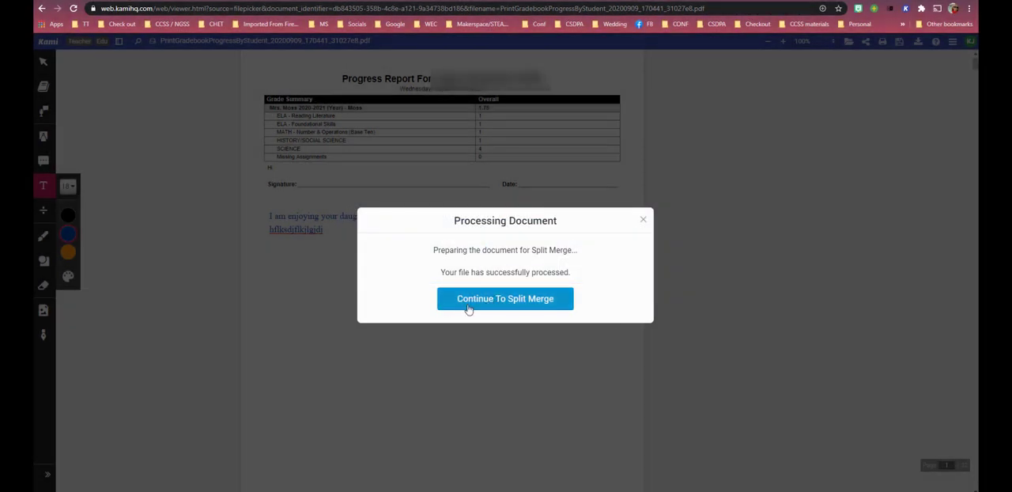
left_click(533, 302)
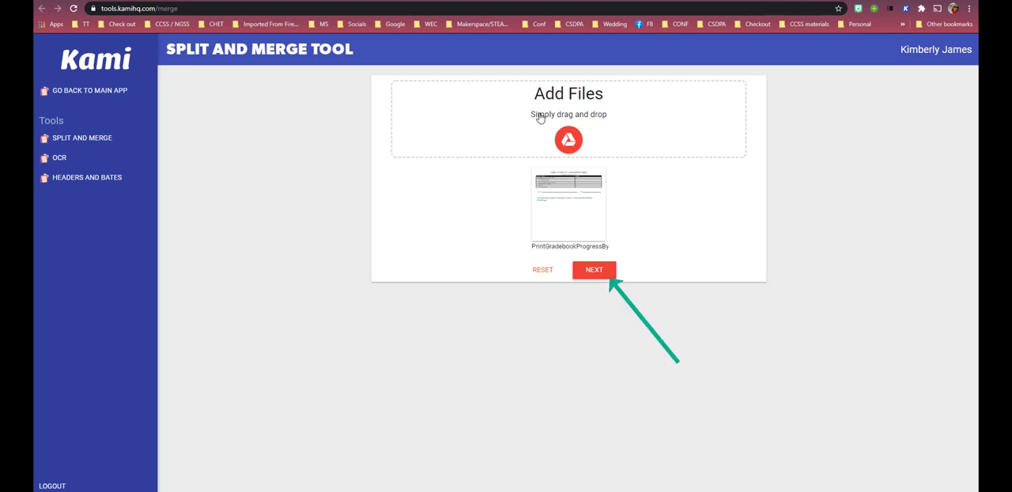
left_click(602, 273)
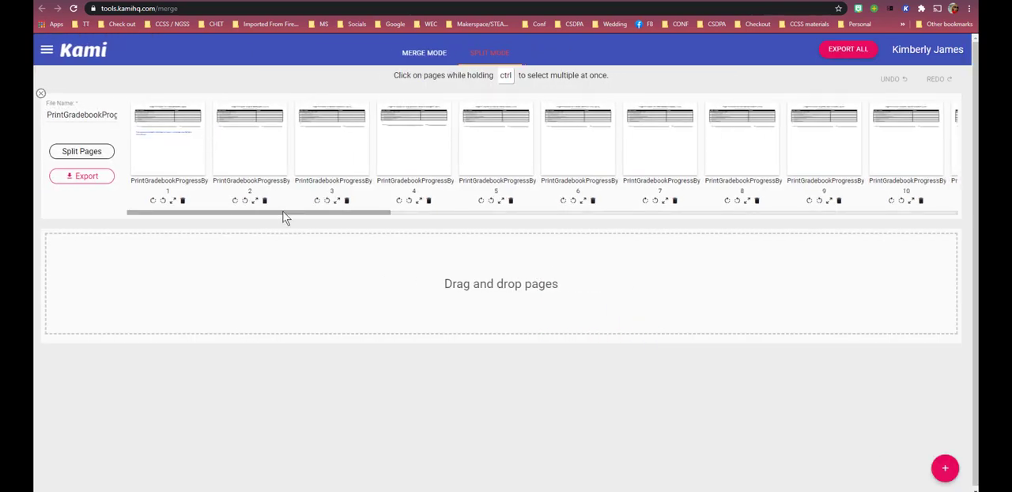
Split the progress report into separate files of 1 page each.
left_click_drag(285, 213, 242, 219)
left_click(81, 151)
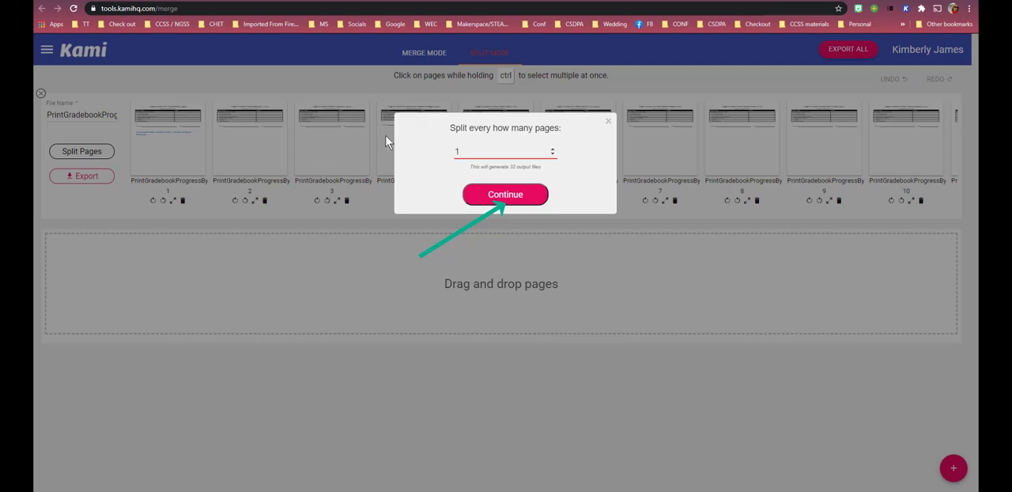
left_click(513, 198)
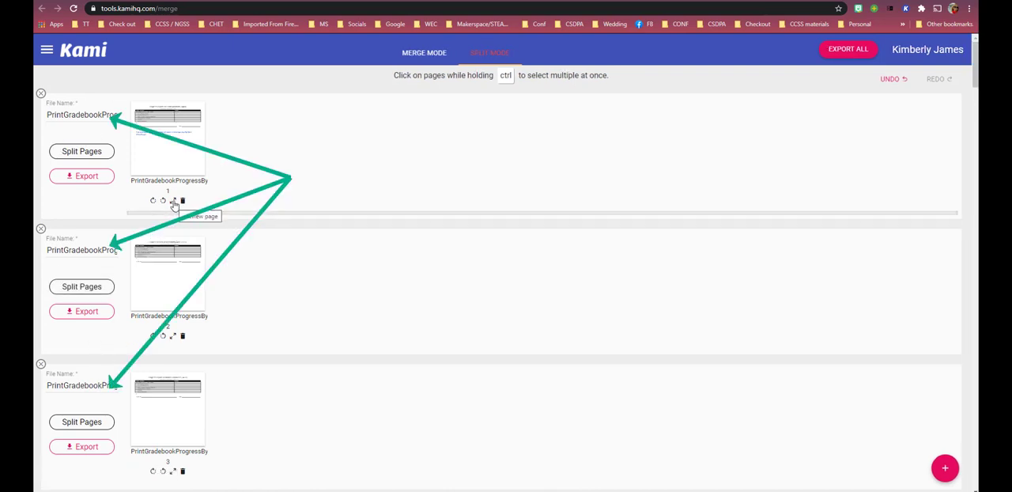
Rename the first page's file with the student's first name, keeping the .pdf extension.
left_click(88, 115)
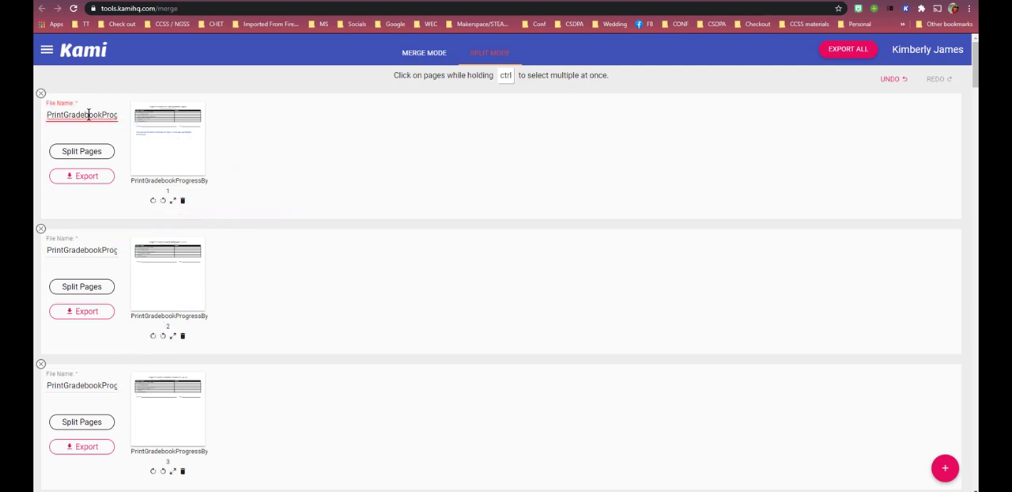
double_click(88, 115)
type("Abby.pdf")
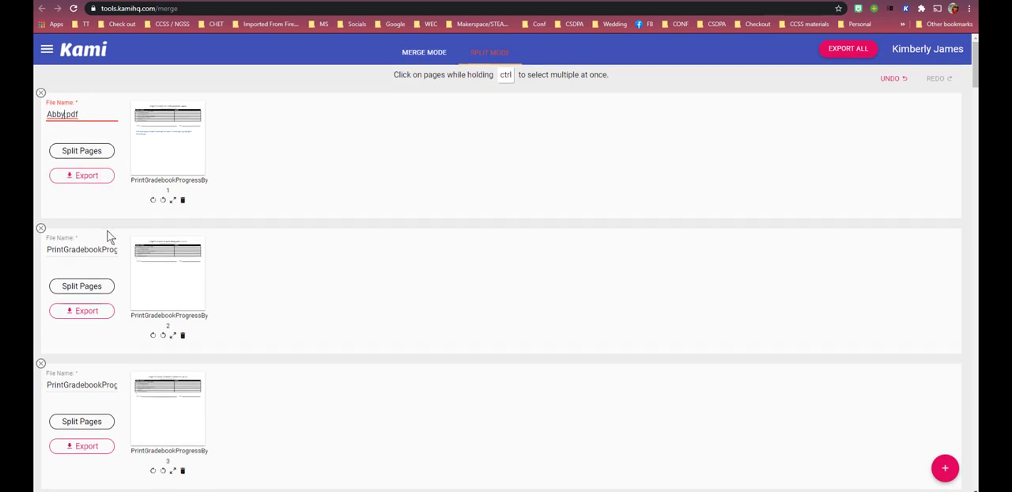
Look through the remaining one-page files and select the file name of page 8.
scroll(108, 234, "down", 2)
scroll(107, 234, "down", 8)
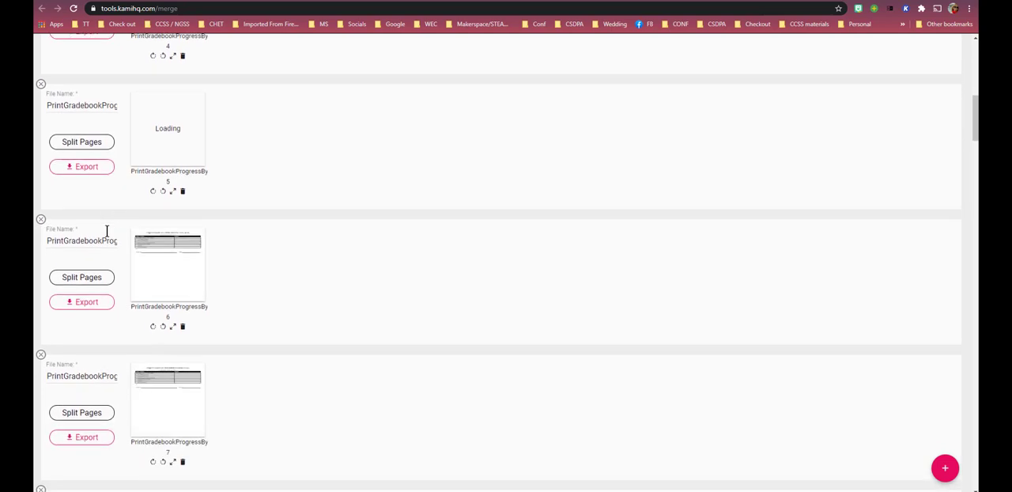
scroll(107, 230, "down", 2)
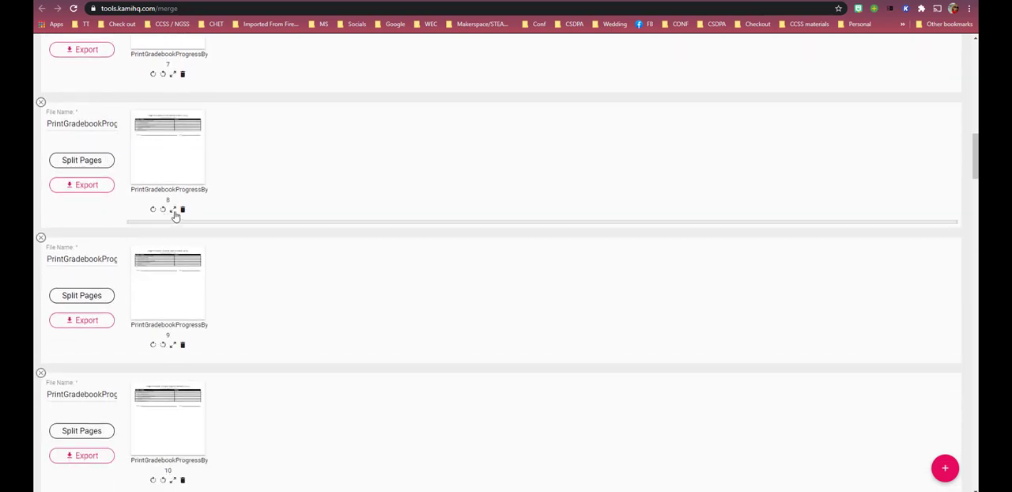
double_click(82, 124)
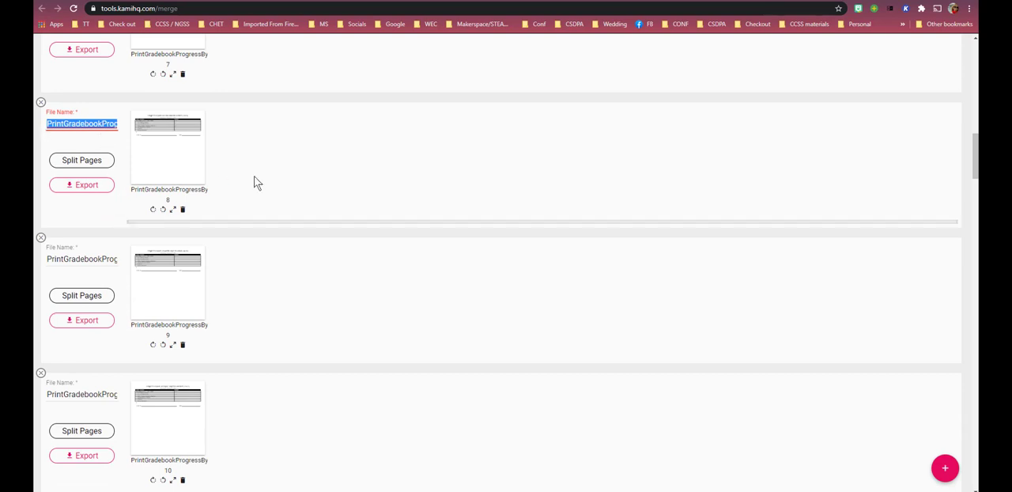
scroll(413, 185, "up", 5)
scroll(414, 185, "up", 6)
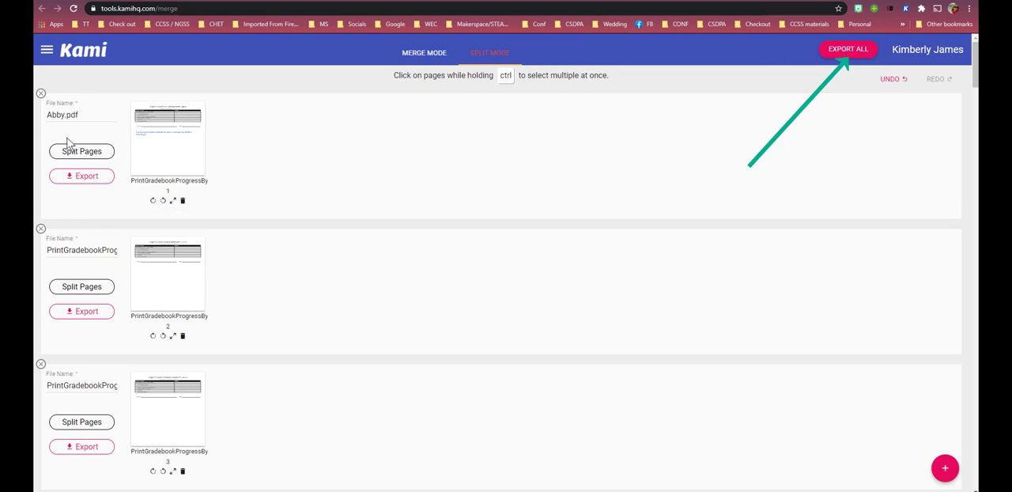
Export all the split files with the Download Files option and download the finished output.
left_click(845, 49)
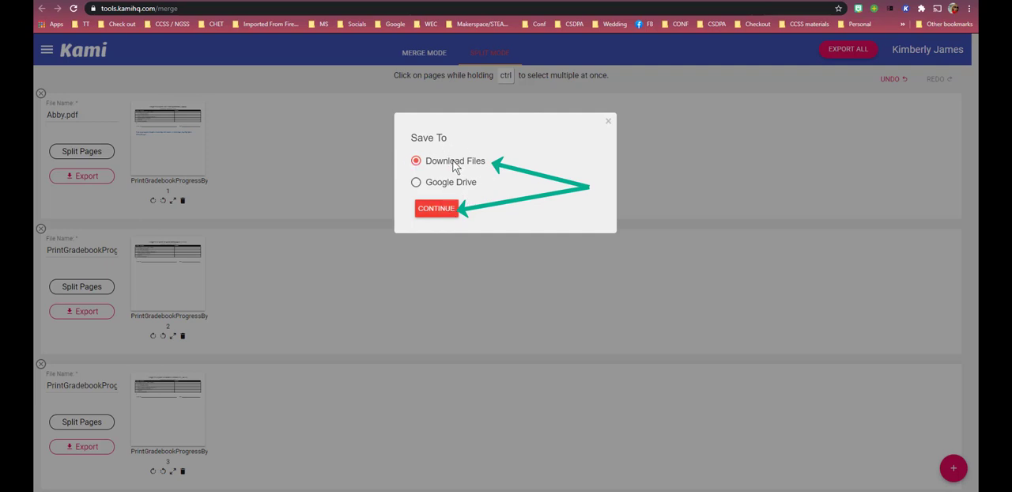
left_click(439, 210)
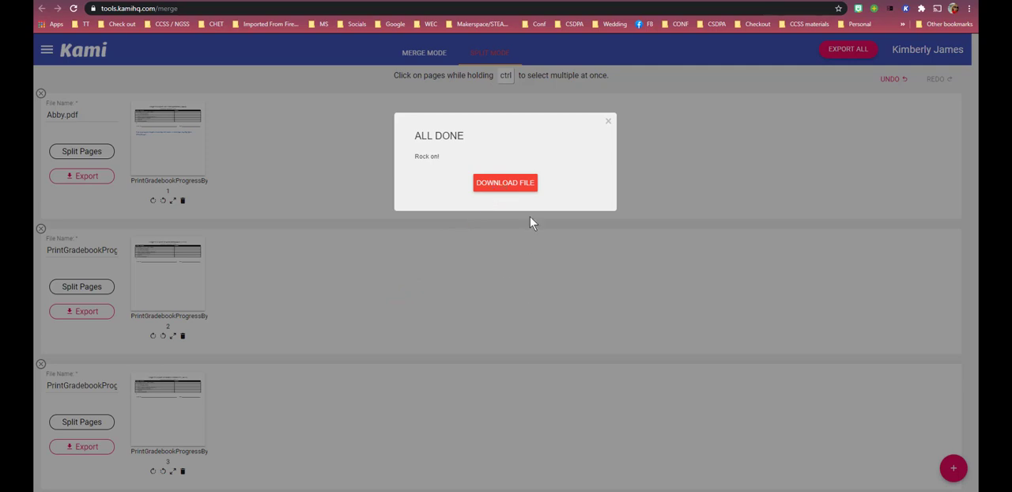
left_click(504, 181)
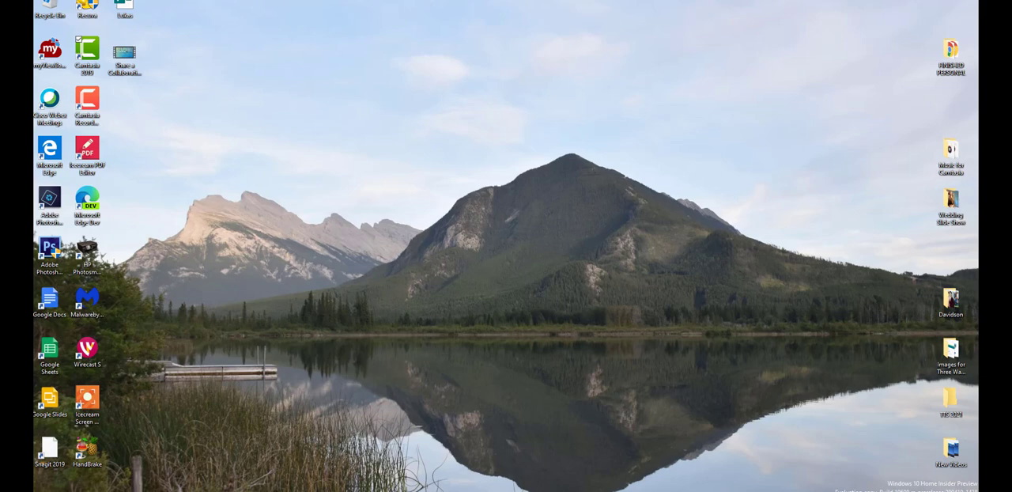
Switch to File Explorer and open the zipped kami_output folder in Downloads.
key("super+e")
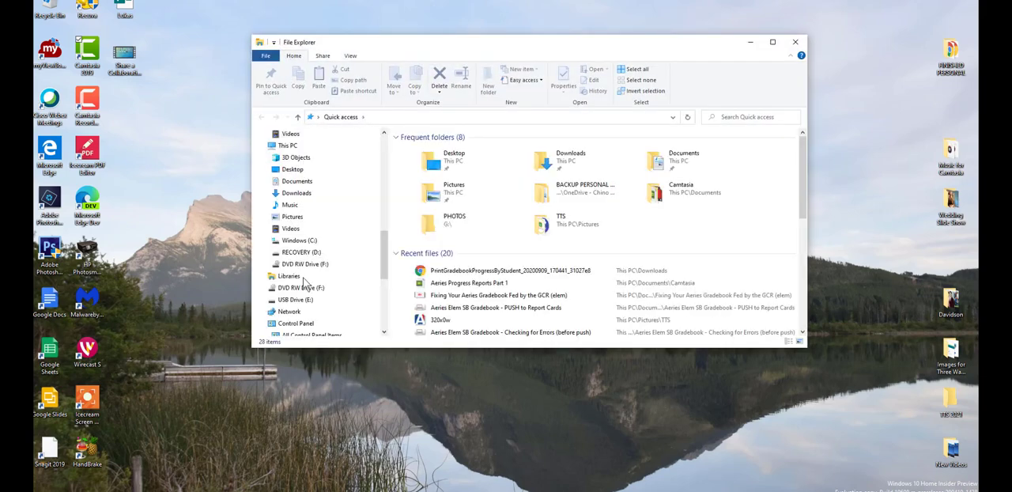
left_click(299, 193)
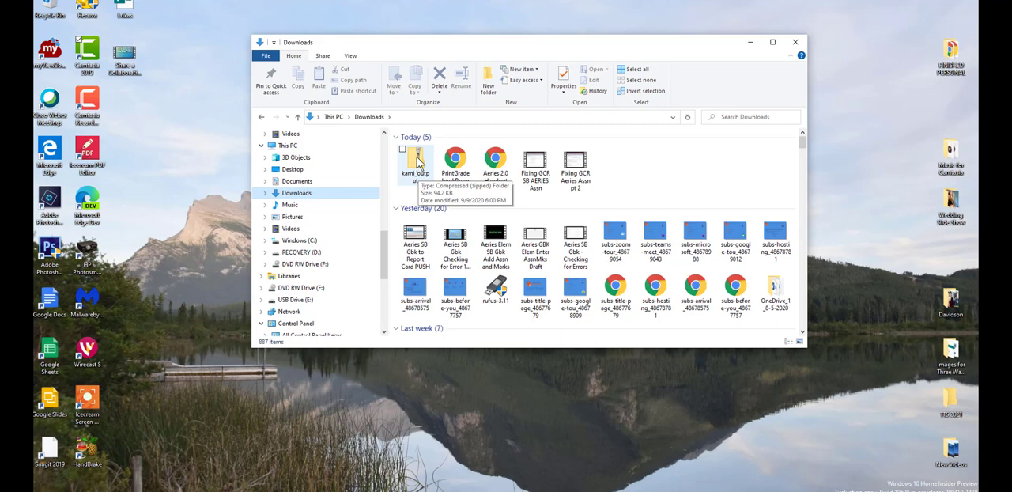
double_click(418, 160)
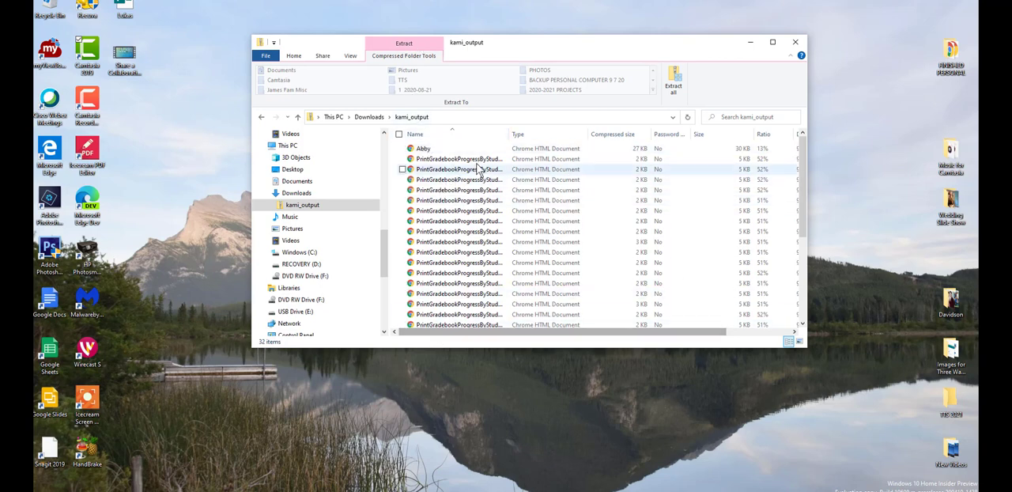
Extract all files from the zipped kami_output folder into the kami_output folder in Downloads, showing the extracted files when complete.
scroll(480, 172, "down", 4)
scroll(482, 202, "up", 5)
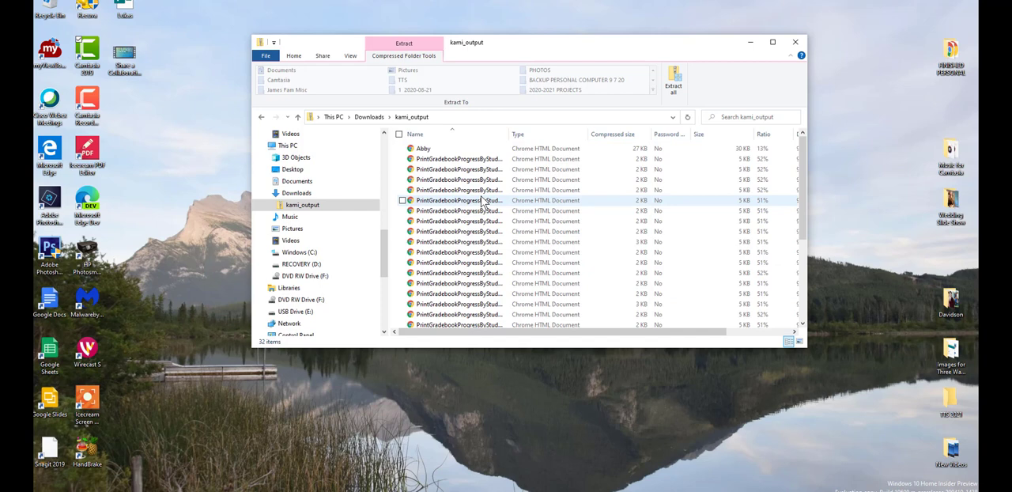
left_click(676, 91)
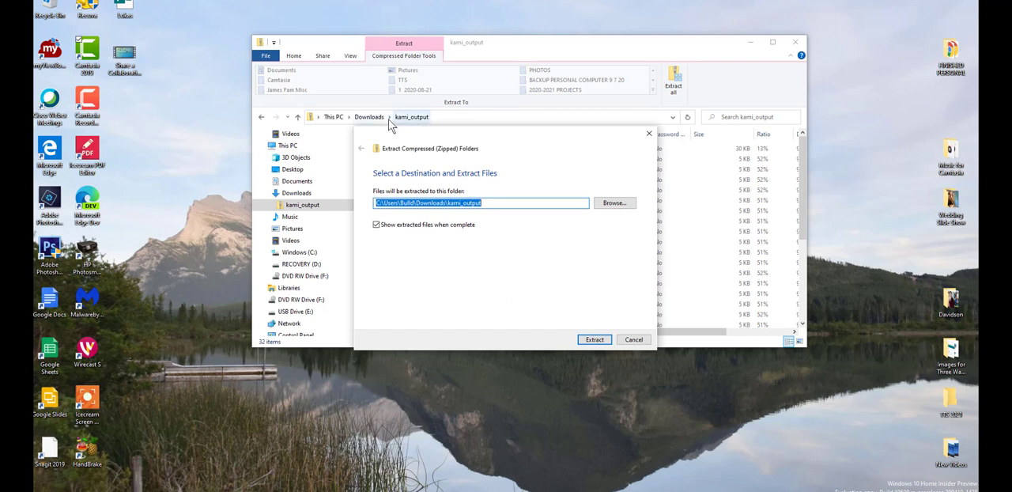
left_click(595, 341)
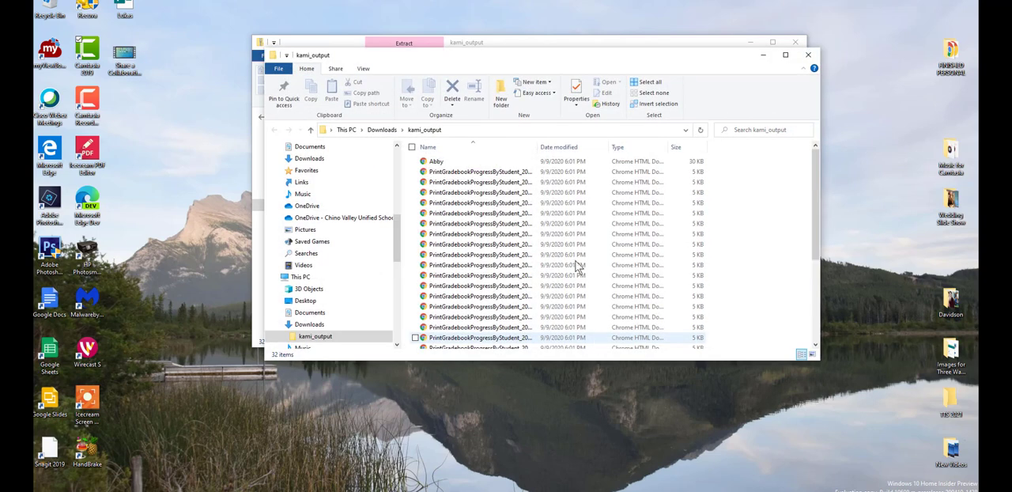
Return to Downloads, open the extracted kami_output folder and look through its one-page student files.
left_click(384, 131)
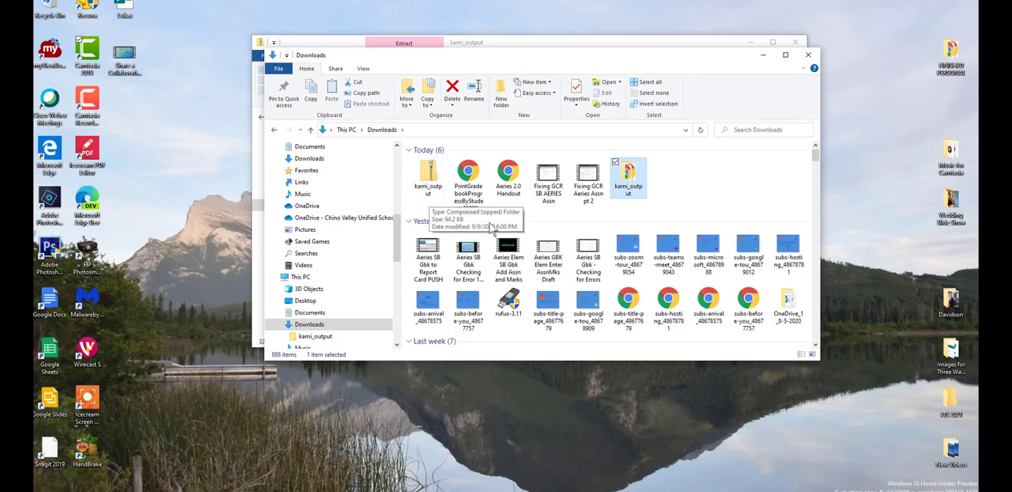
double_click(629, 175)
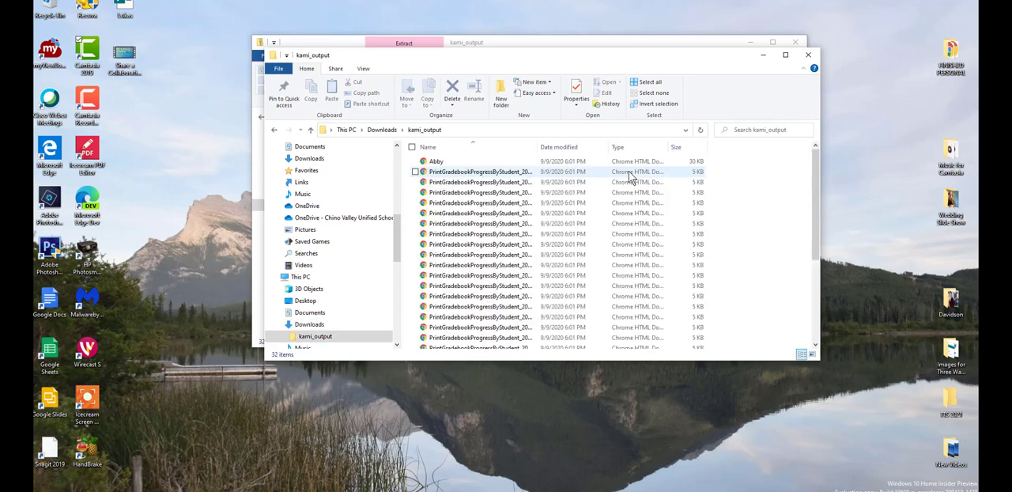
scroll(571, 182, "down", 3)
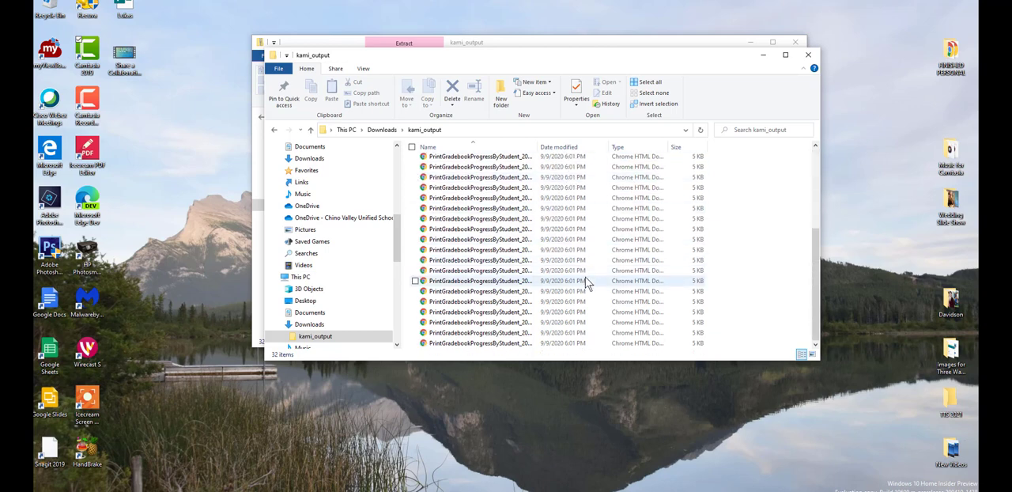
scroll(577, 179, "up", 3)
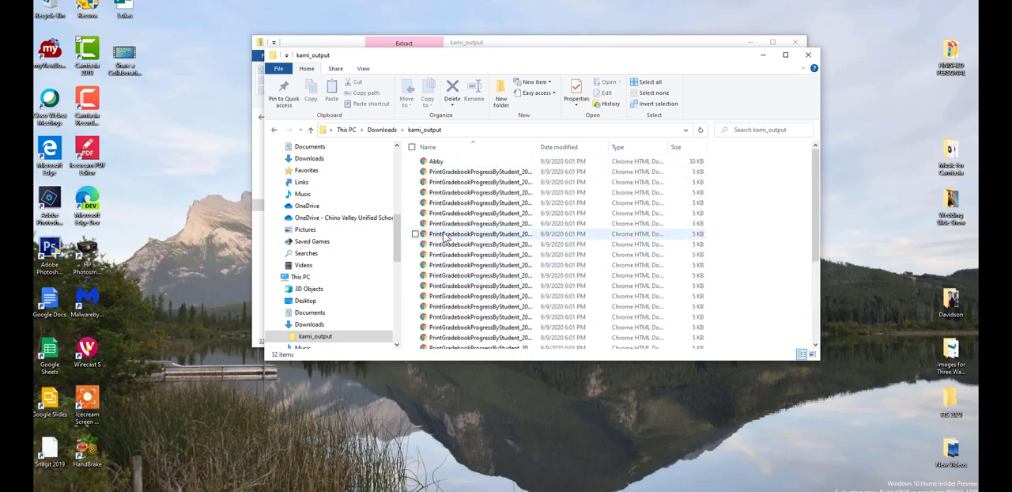